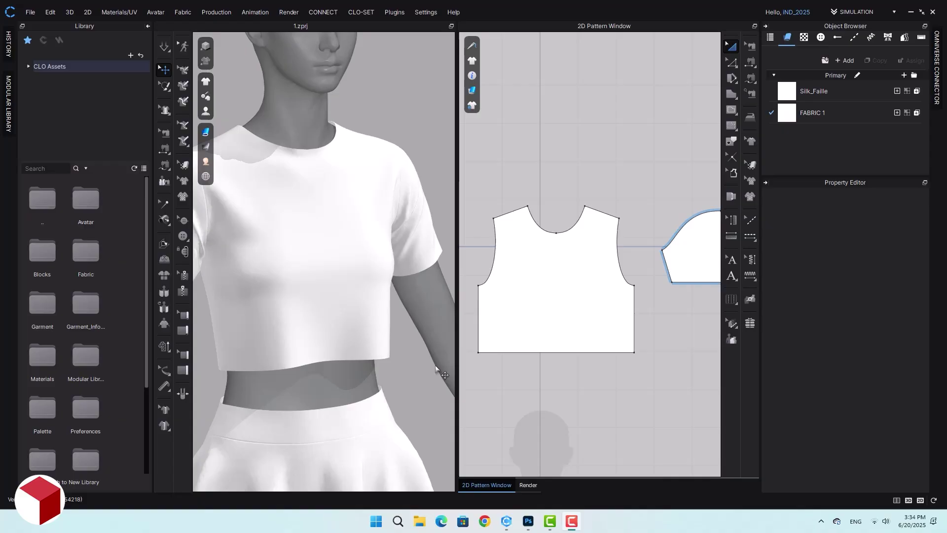
# In Photoshop, select the bird artwork's white background with Color Range and delete it
pyautogui.hotkey('alt', 'Tab')
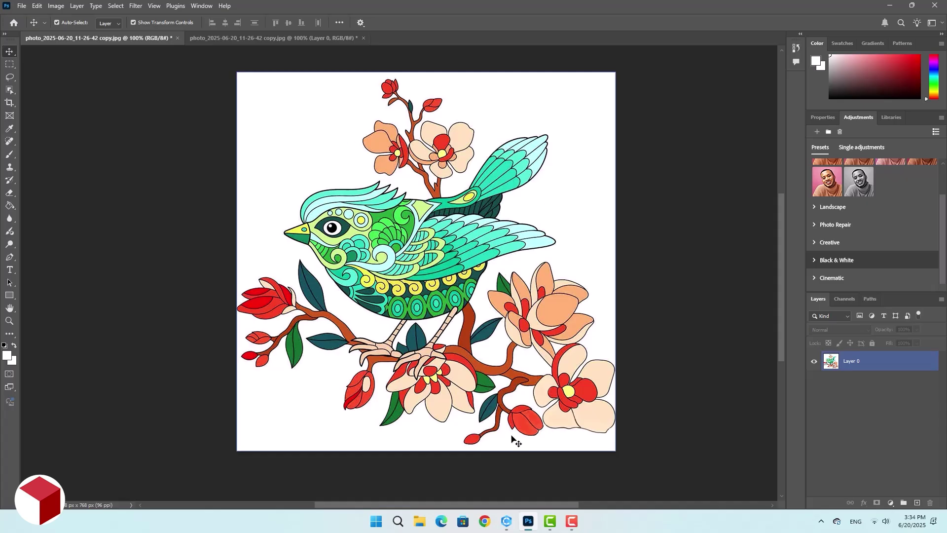
pyautogui.click(507, 520)
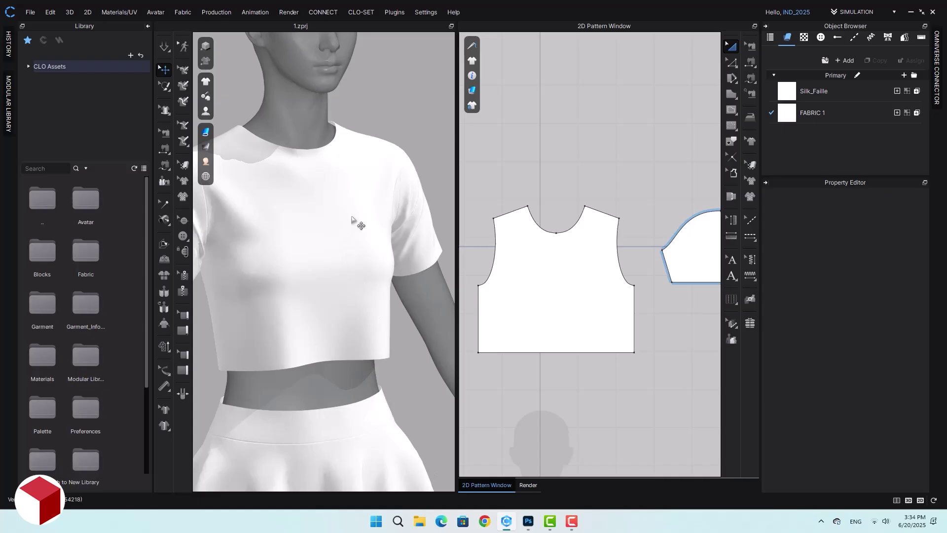
pyautogui.hotkey('alt', 'Tab')
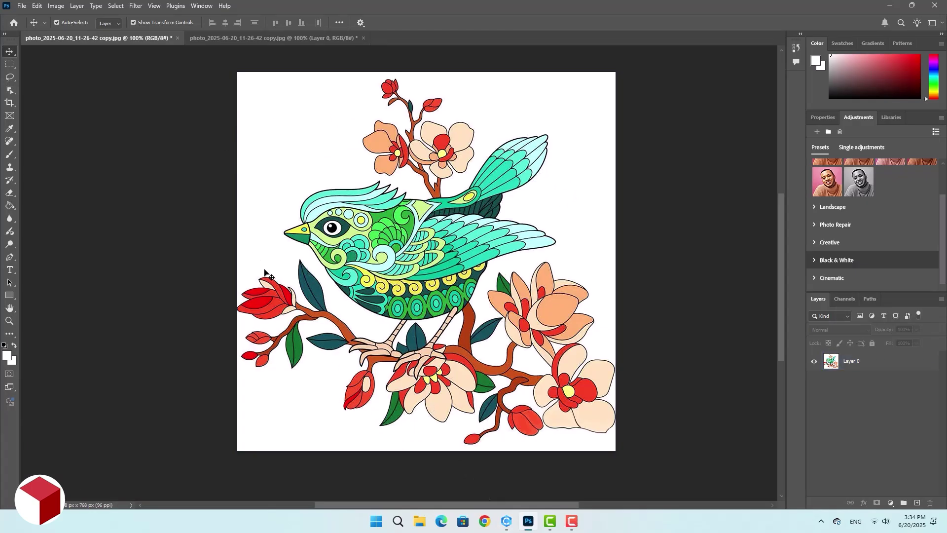
pyautogui.click(115, 6)
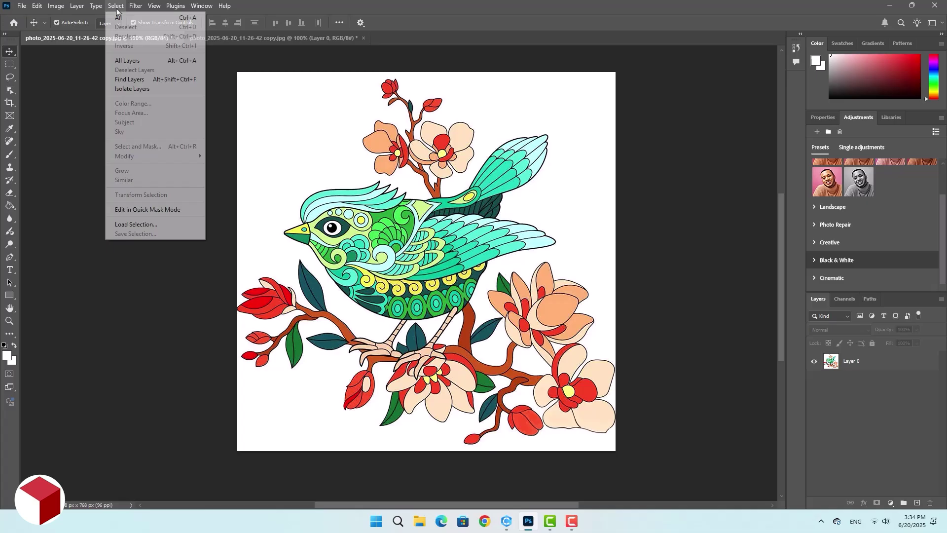
pyautogui.click(127, 60)
pyautogui.click(112, 7)
pyautogui.click(134, 103)
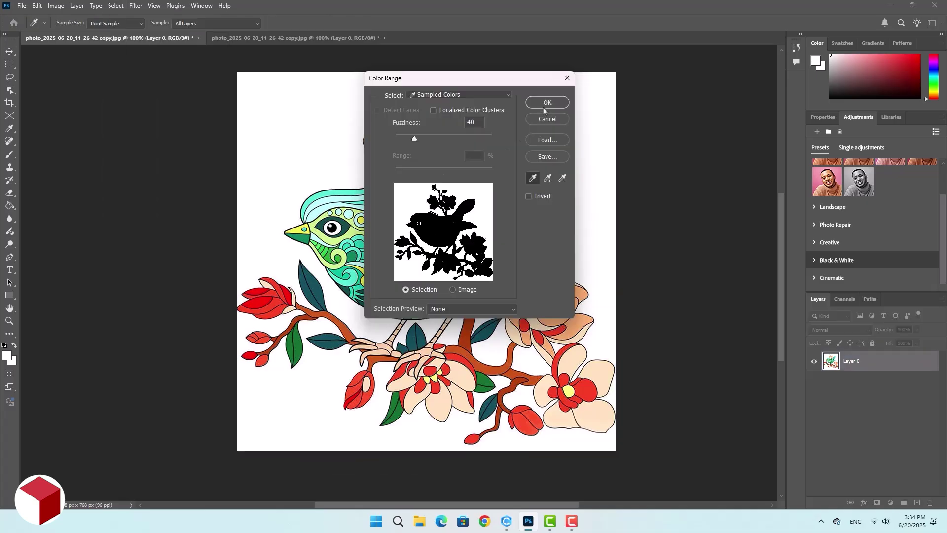
pyautogui.click(545, 101)
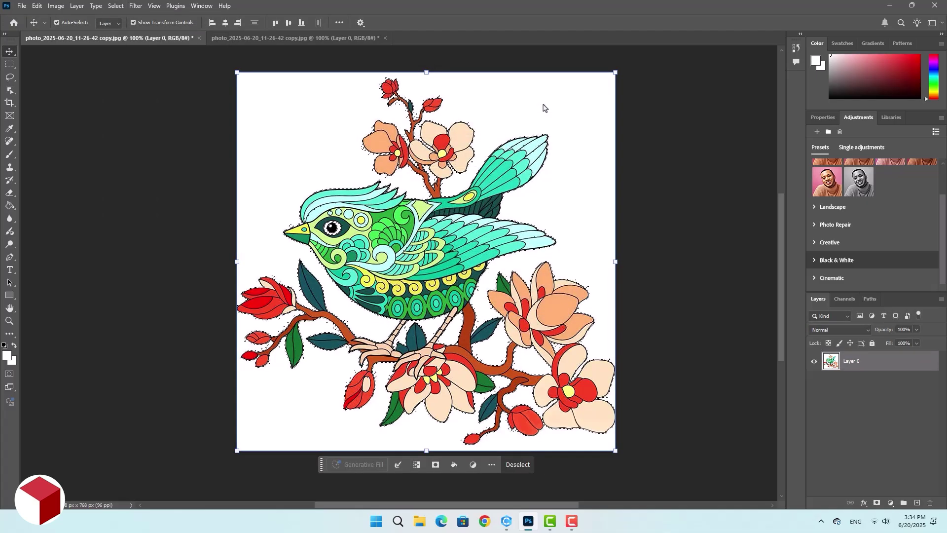
pyautogui.press('Delete')
# Save a copy of the transparent artwork as PNG file '1'
pyautogui.click(22, 5)
pyautogui.click(42, 135)
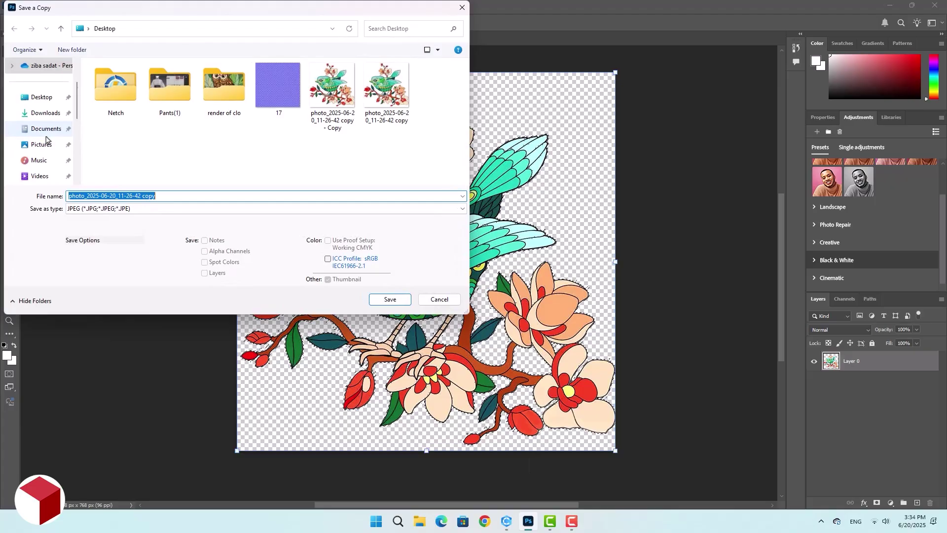
pyautogui.click(389, 299)
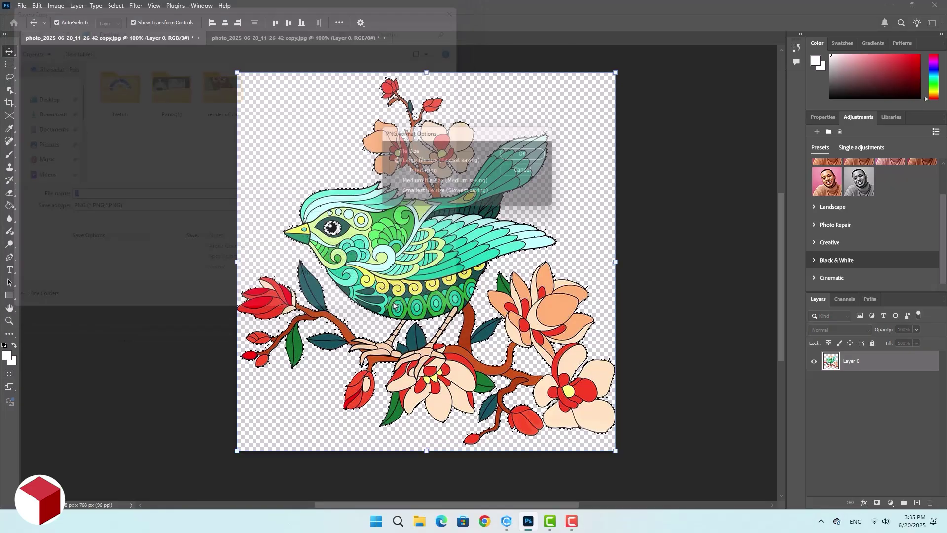
pyautogui.click(537, 154)
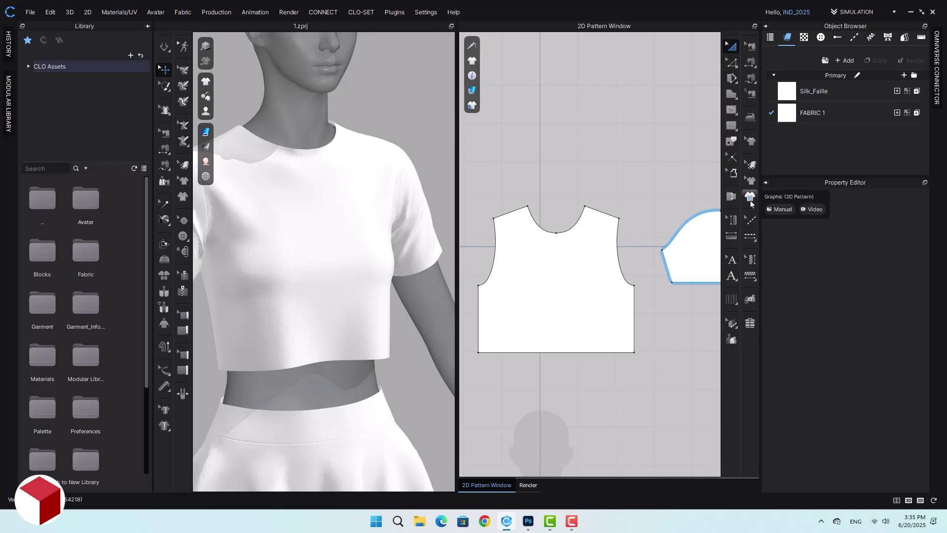
# Place the PNG '1' bird image on the front pattern piece at 20.32 cm size
pyautogui.click(750, 197)
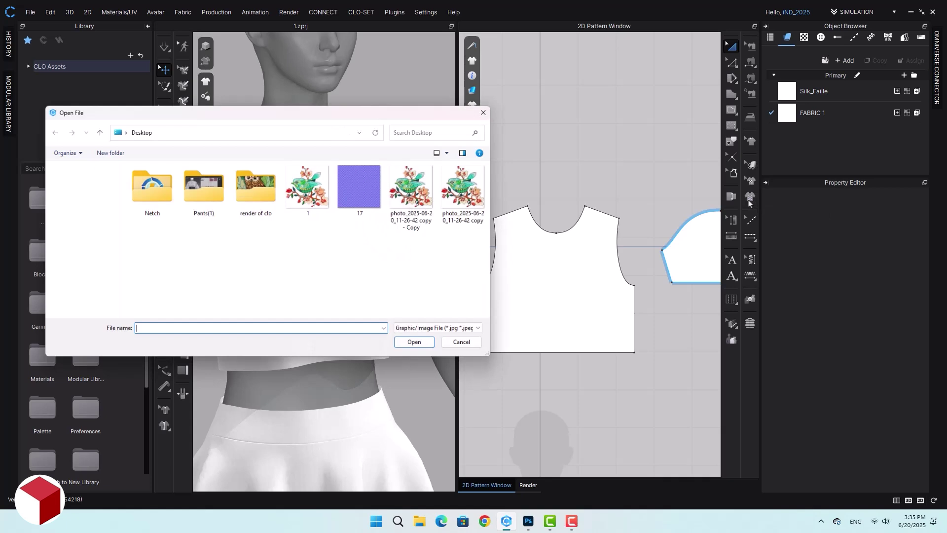
pyautogui.click(309, 184)
pyautogui.click(424, 347)
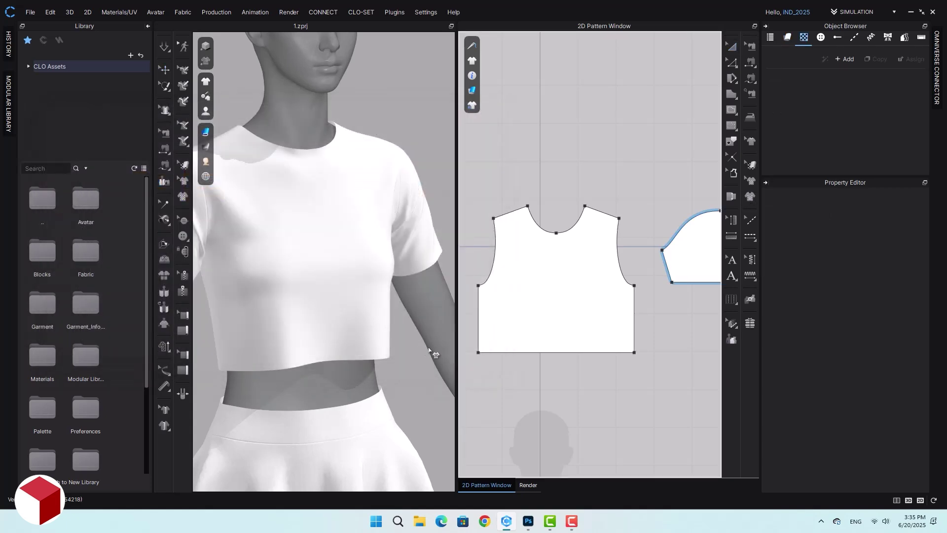
pyautogui.click(557, 289)
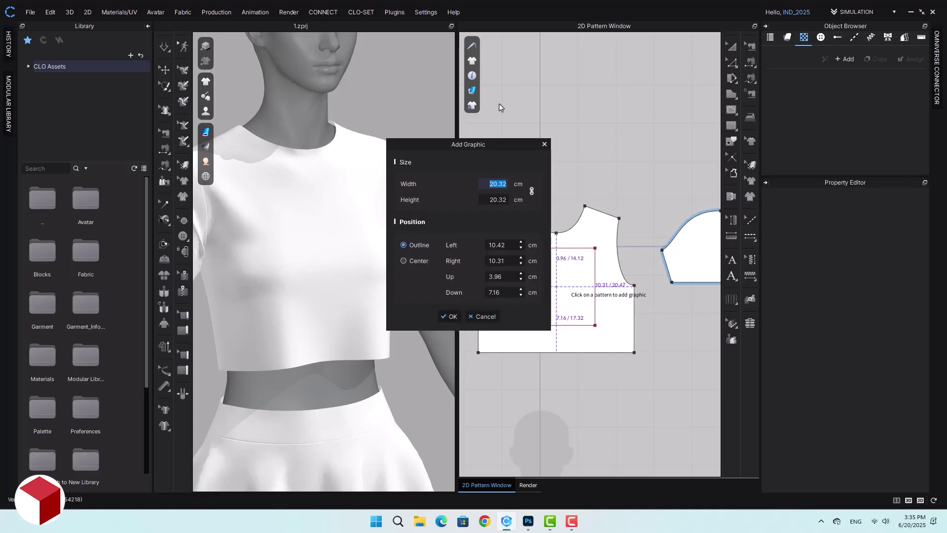
pyautogui.moveTo(501, 144); pyautogui.dragTo(419, 145)
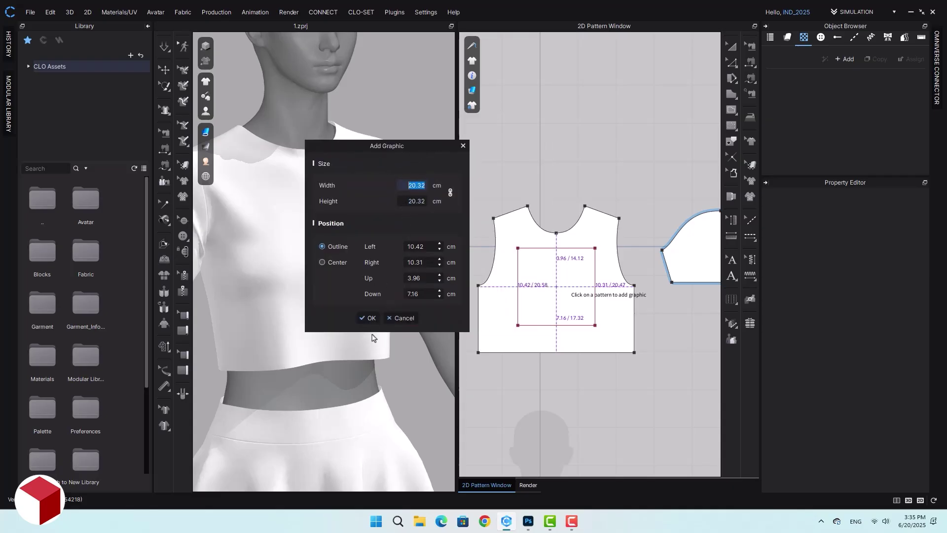
pyautogui.click(369, 318)
pyautogui.click(390, 347)
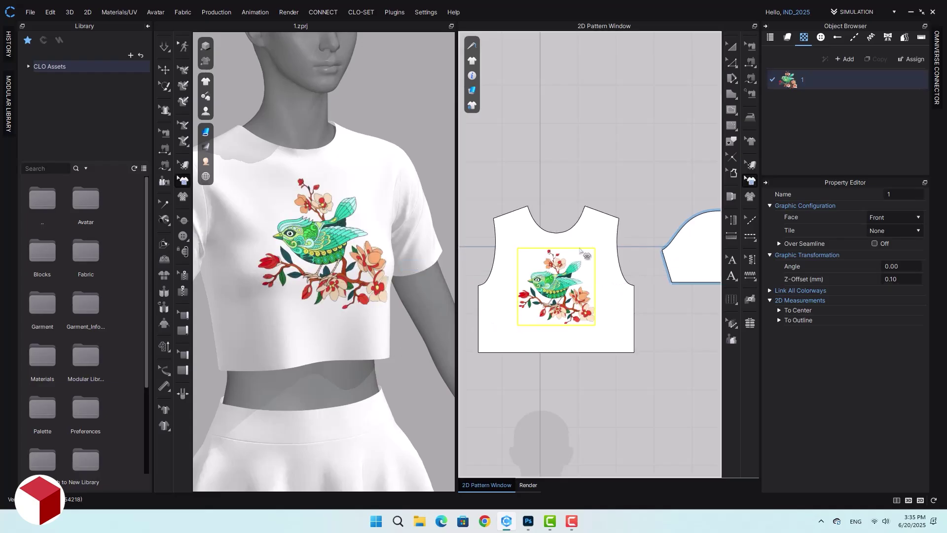
pyautogui.moveTo(582, 262); pyautogui.dragTo(586, 258)
pyautogui.hotkey('ctrl', 'z')
pyautogui.click(529, 485)
pyautogui.click(733, 48)
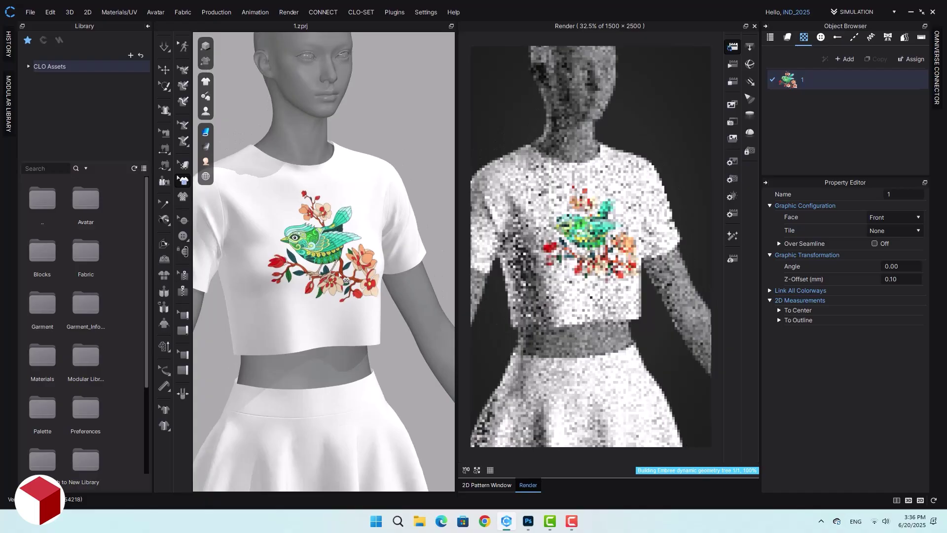
pyautogui.scroll(3, 335, 275)
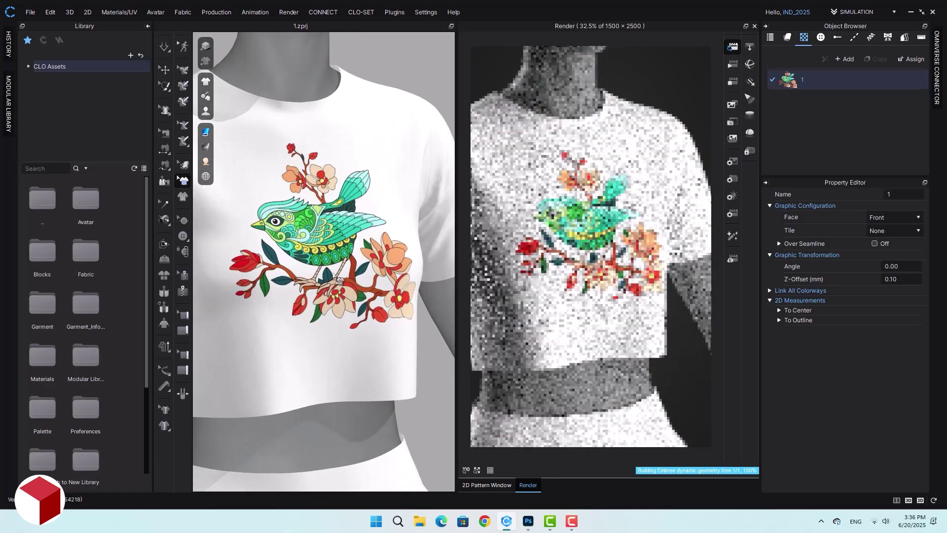
# Select graphic 1 in the 2D view and change its print type to Crack
pyautogui.click(754, 25)
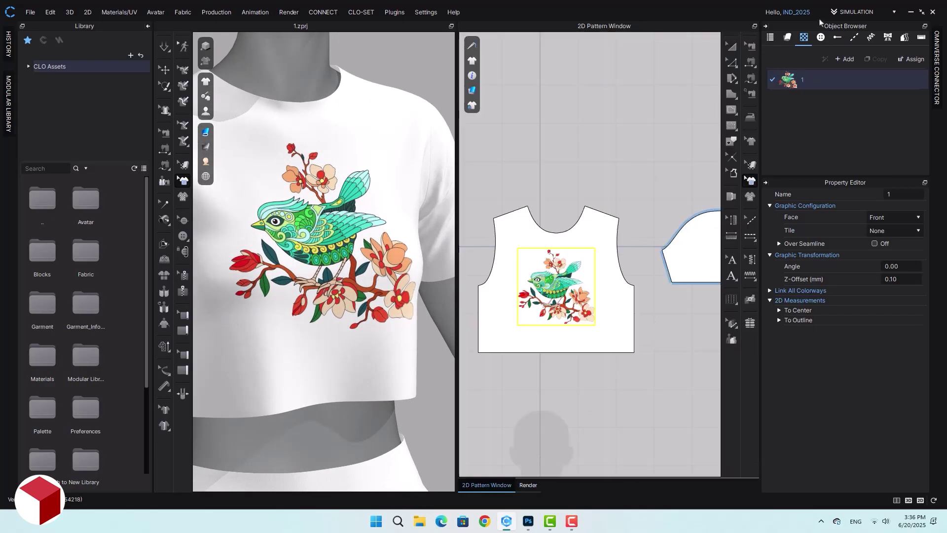
pyautogui.click(808, 88)
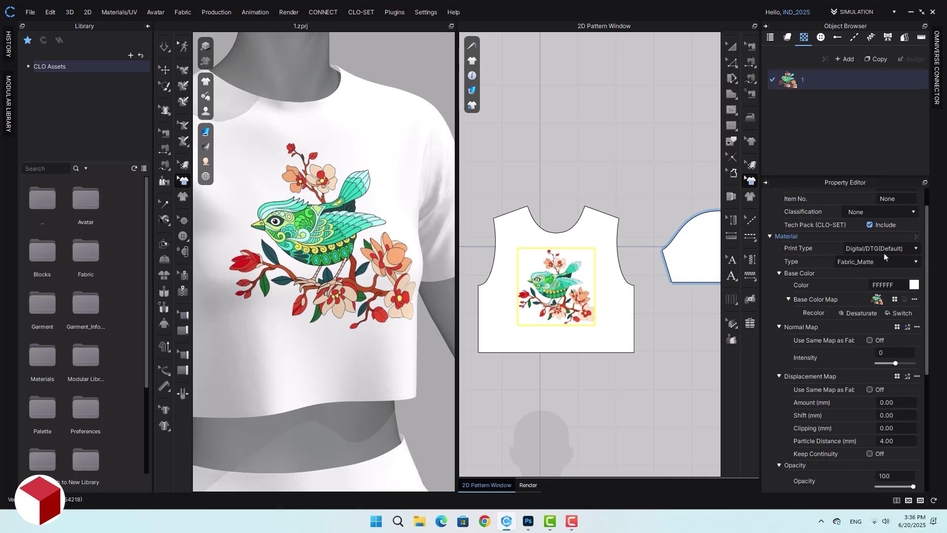
pyautogui.click(916, 248)
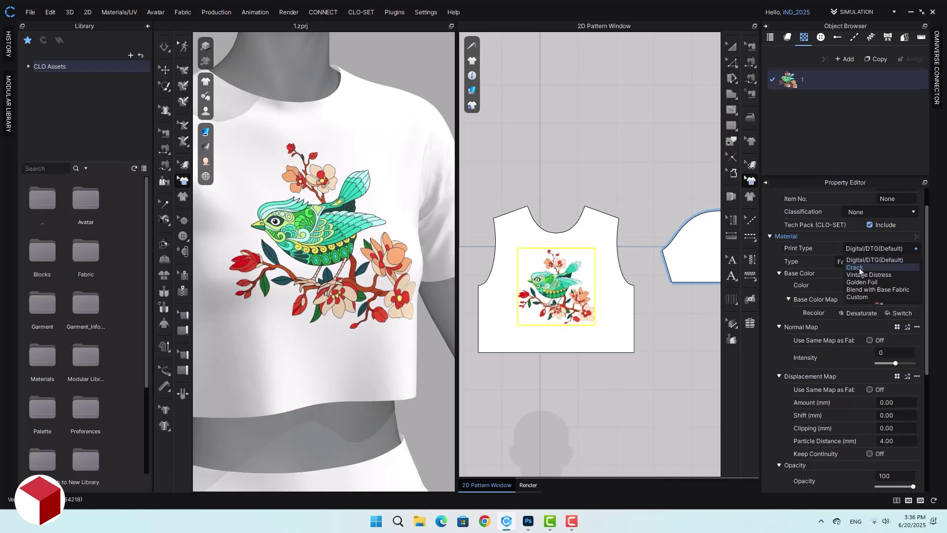
pyautogui.click(859, 272)
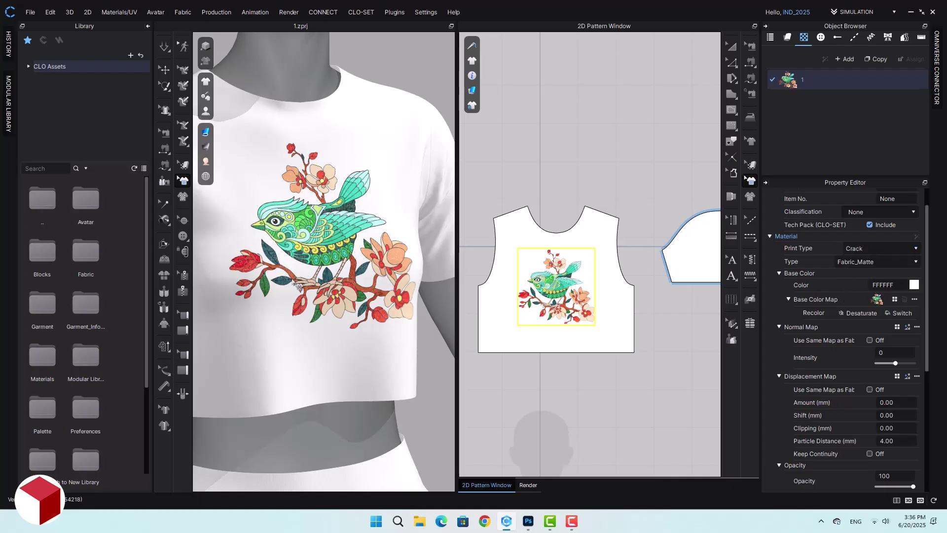
pyautogui.scroll(3, 295, 284)
pyautogui.scroll(2, 295, 284)
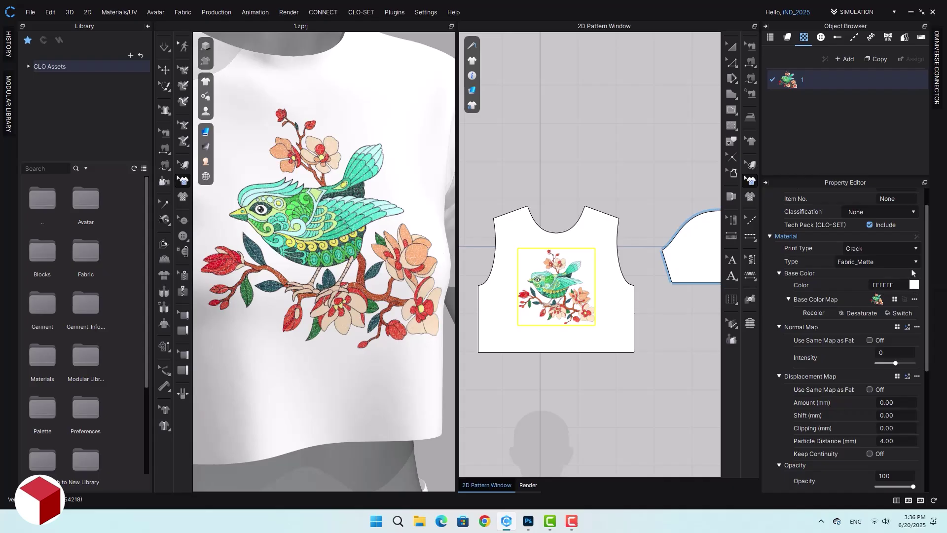
# Try the Vintage Distress and Golden Foil print types, then return to Photoshop
pyautogui.click(916, 250)
pyautogui.click(868, 266)
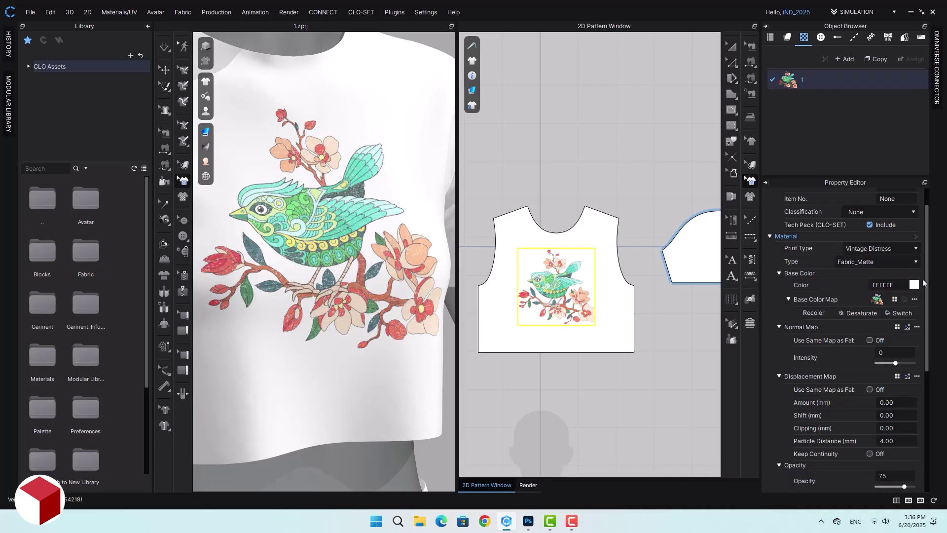
pyautogui.click(914, 248)
pyautogui.click(868, 270)
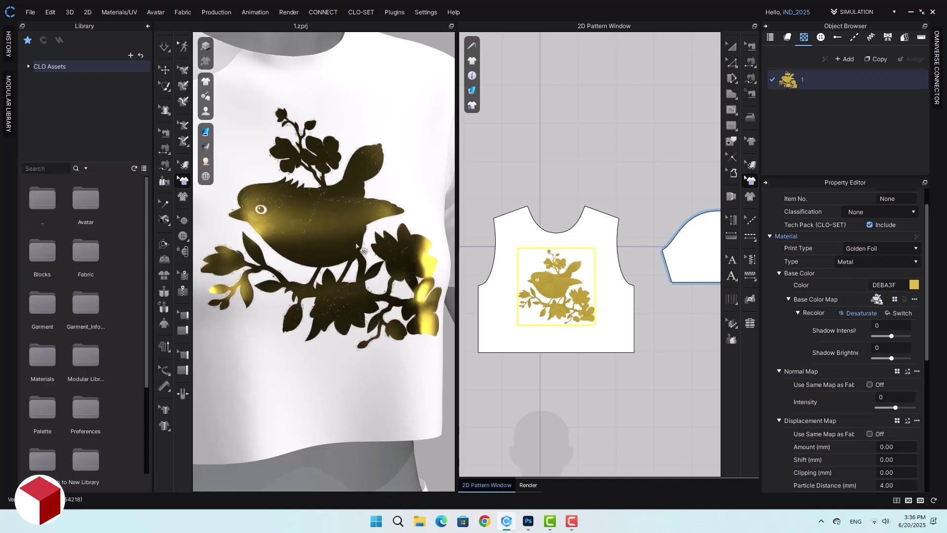
pyautogui.scroll(3, 903, 250)
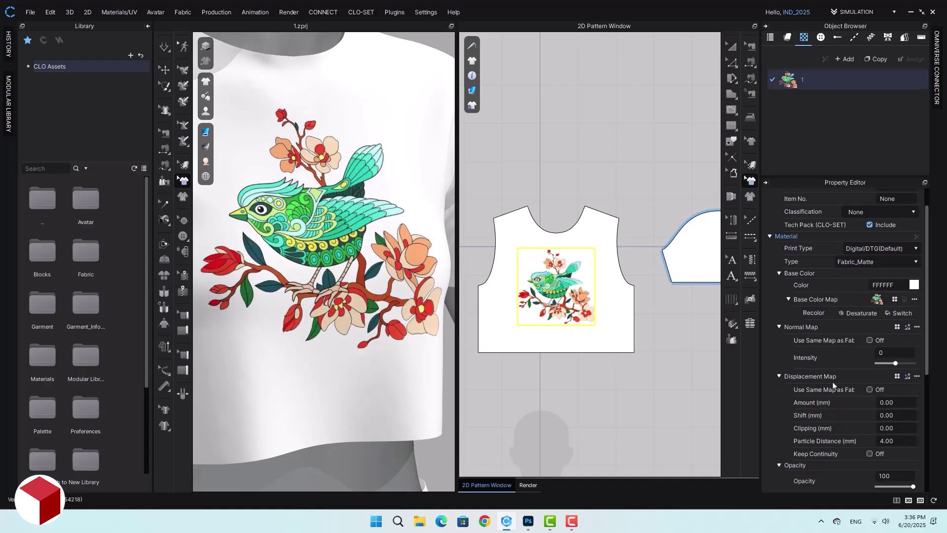
pyautogui.click(527, 521)
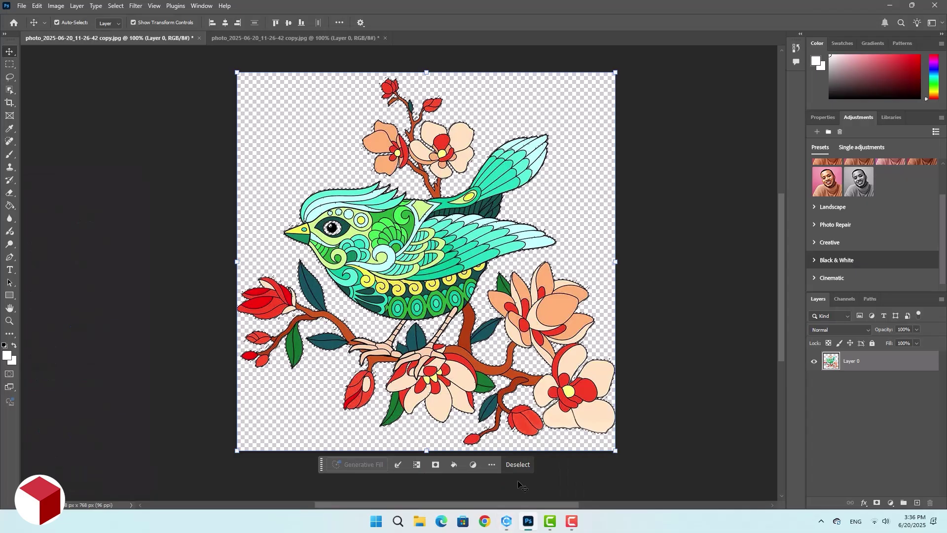
# Convert the white-background bird copy to Black & White, then invert it with Ctrl+I
pyautogui.click(261, 39)
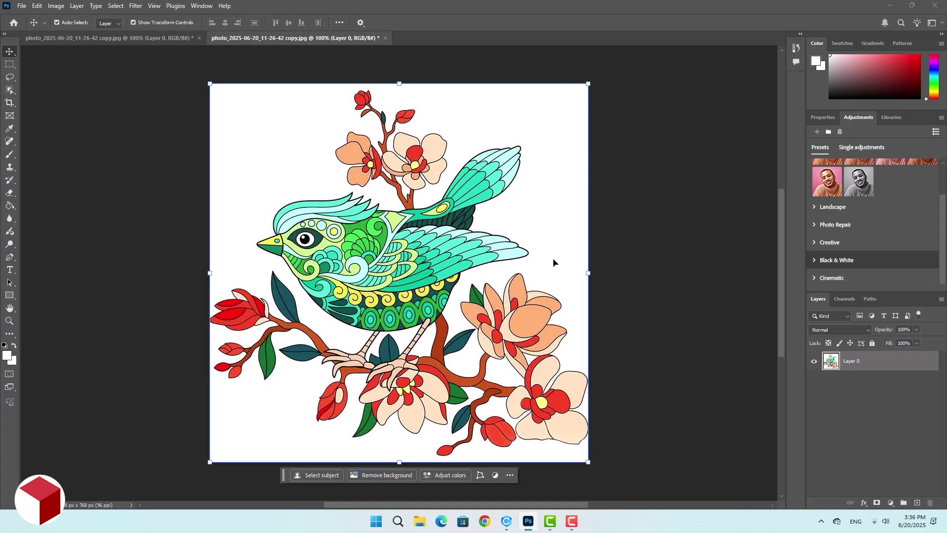
pyautogui.click(55, 5)
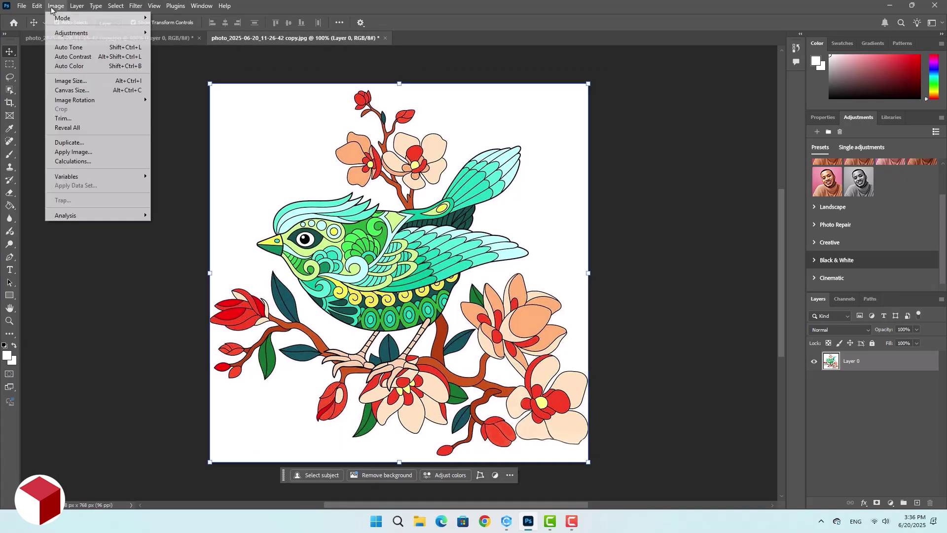
pyautogui.moveTo(79, 32)
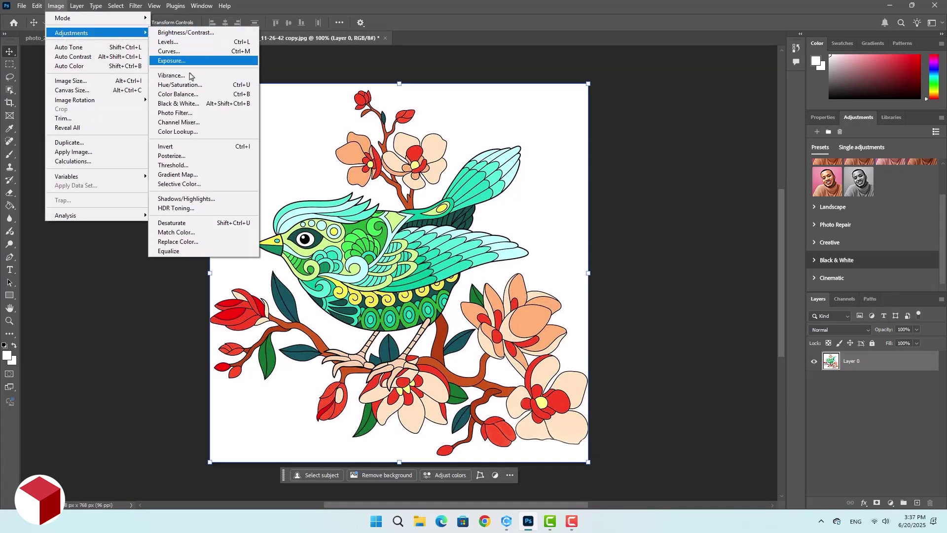
pyautogui.click(185, 104)
pyautogui.click(545, 93)
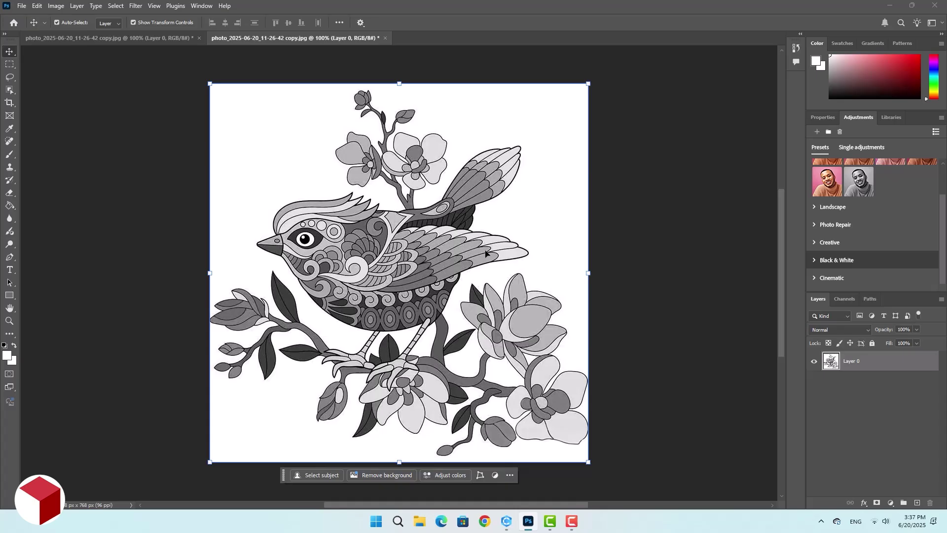
pyautogui.hotkey('ctrl', 'i')
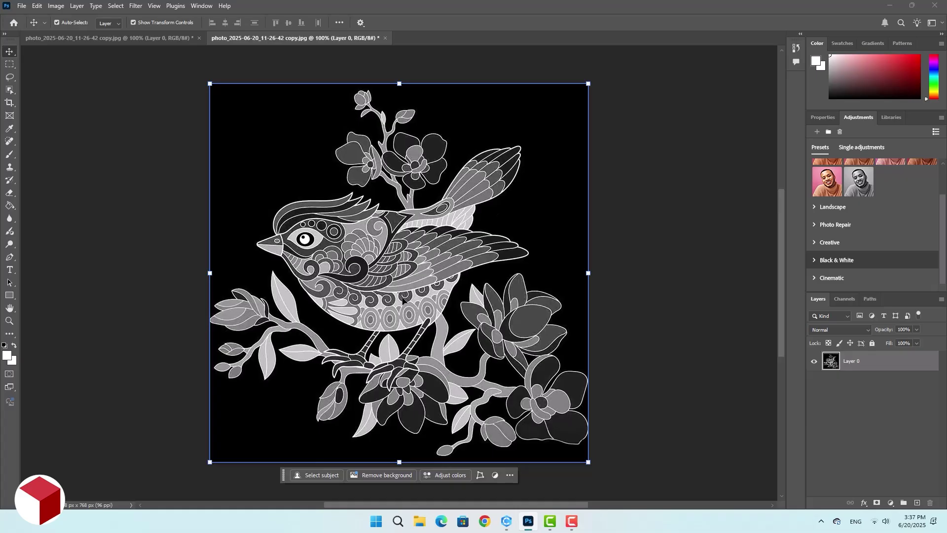
# Apply Levels with black input 18 and white input around 178
pyautogui.click(55, 6)
pyautogui.moveTo(74, 30)
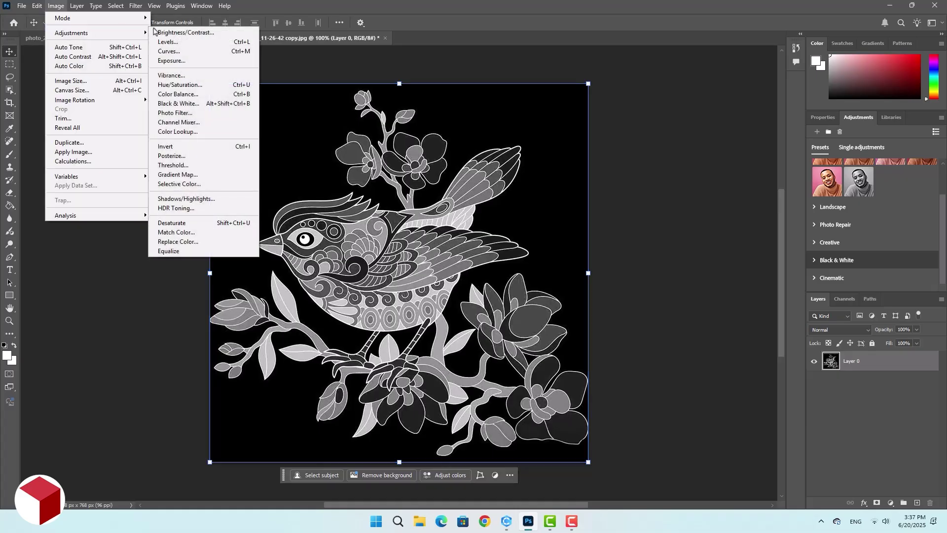
pyautogui.click(188, 42)
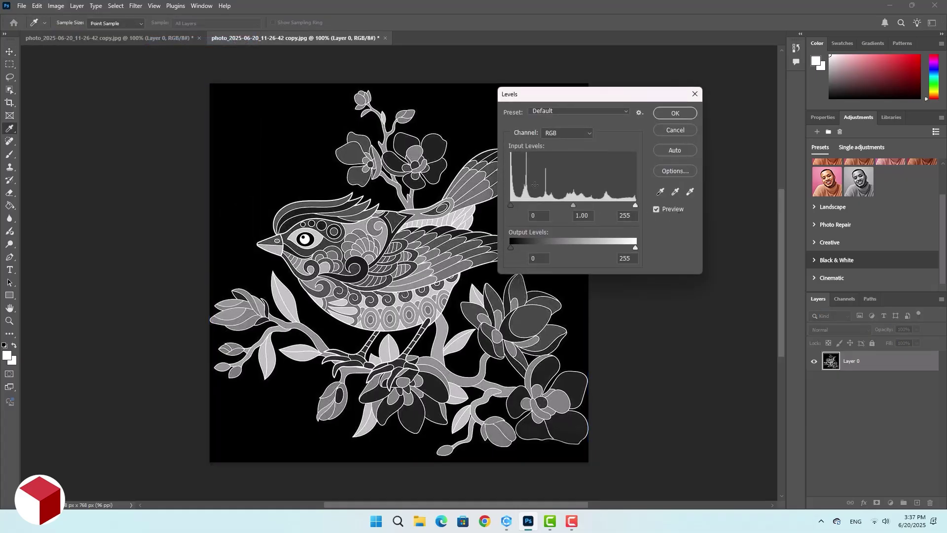
pyautogui.moveTo(635, 205); pyautogui.dragTo(605, 205)
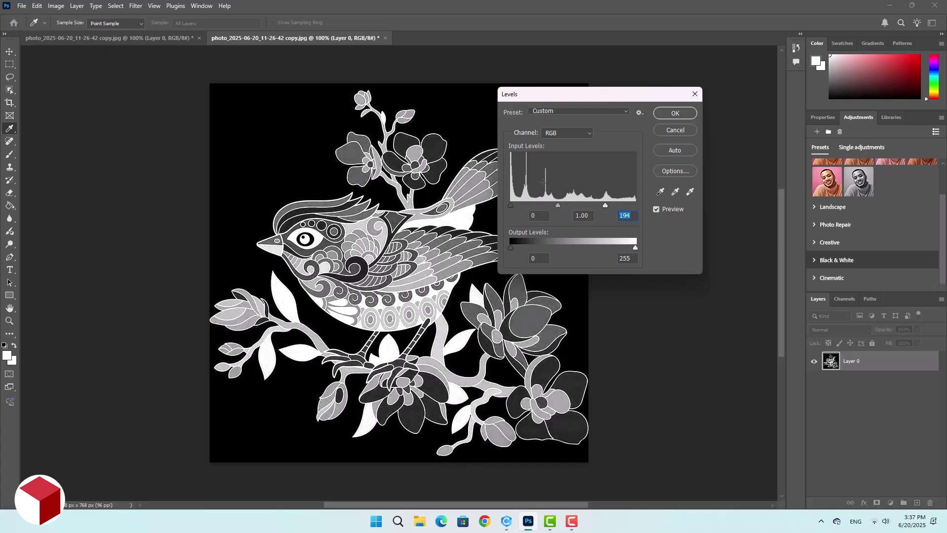
pyautogui.moveTo(513, 205); pyautogui.dragTo(519, 206)
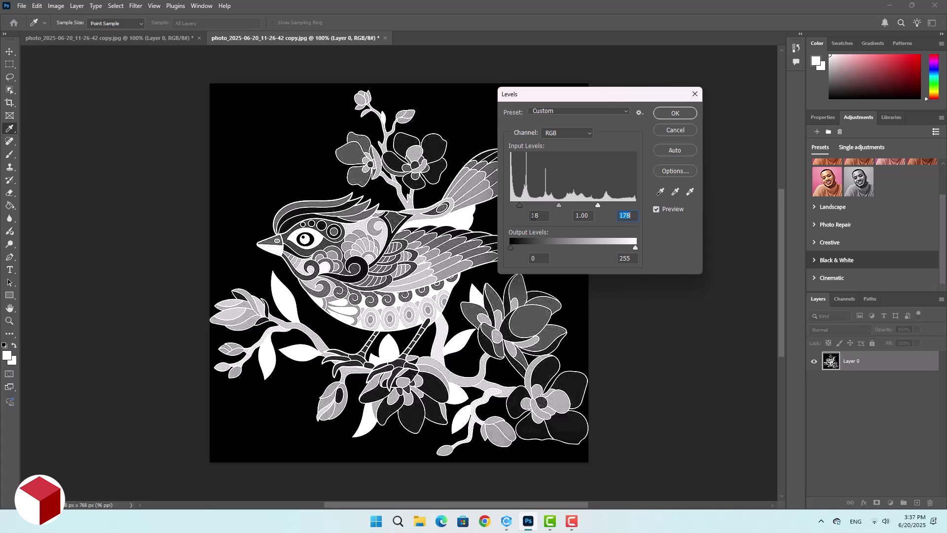
pyautogui.click(666, 116)
pyautogui.press('v')
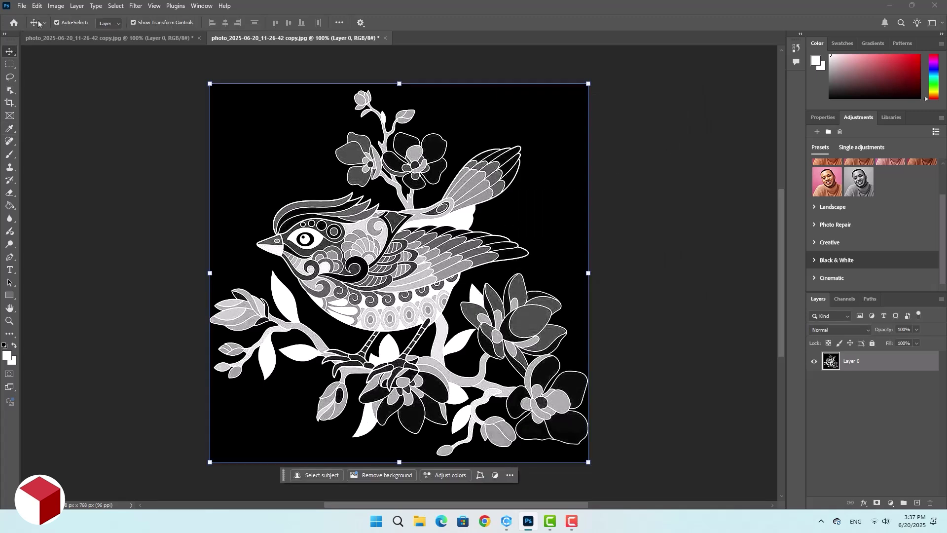
# Select the black background with Color Range and delete it
pyautogui.click(54, 6)
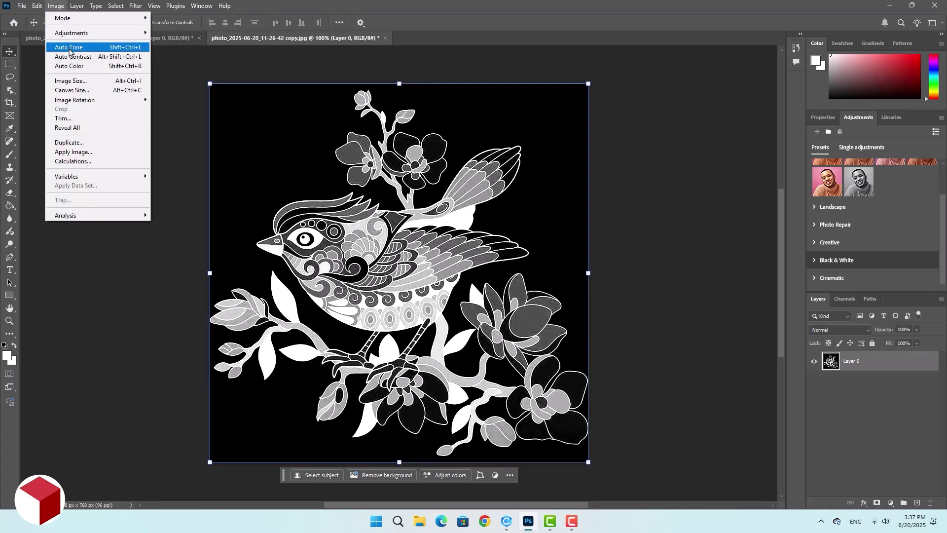
pyautogui.moveTo(116, 6)
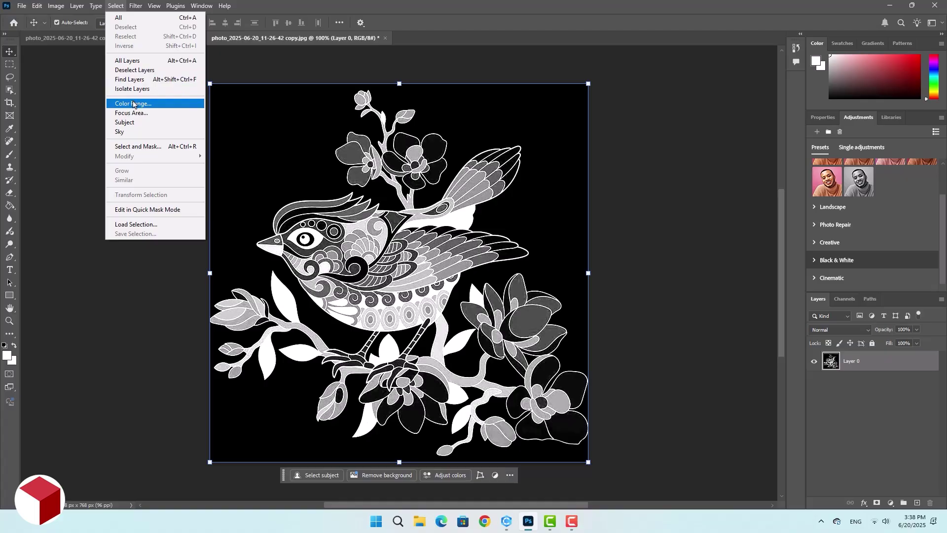
pyautogui.click(133, 103)
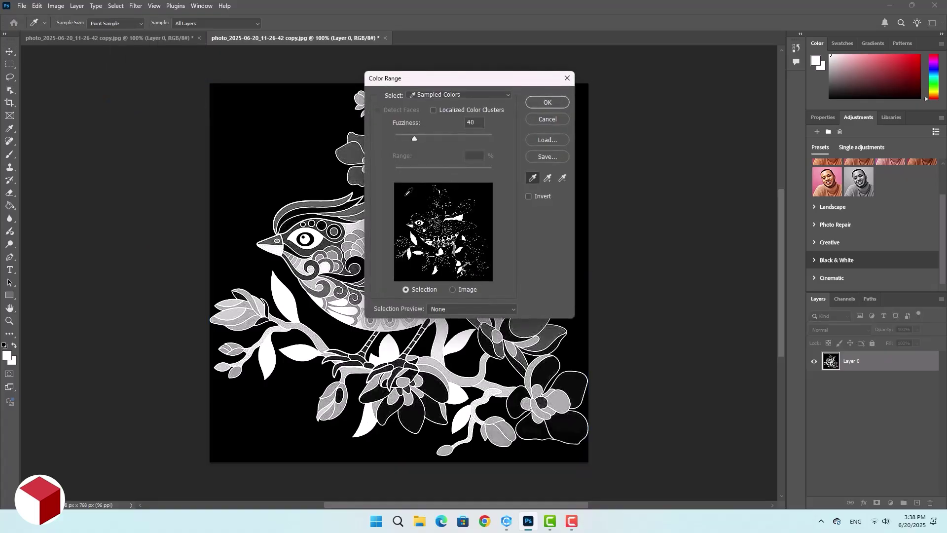
pyautogui.click(538, 104)
pyautogui.press('Delete')
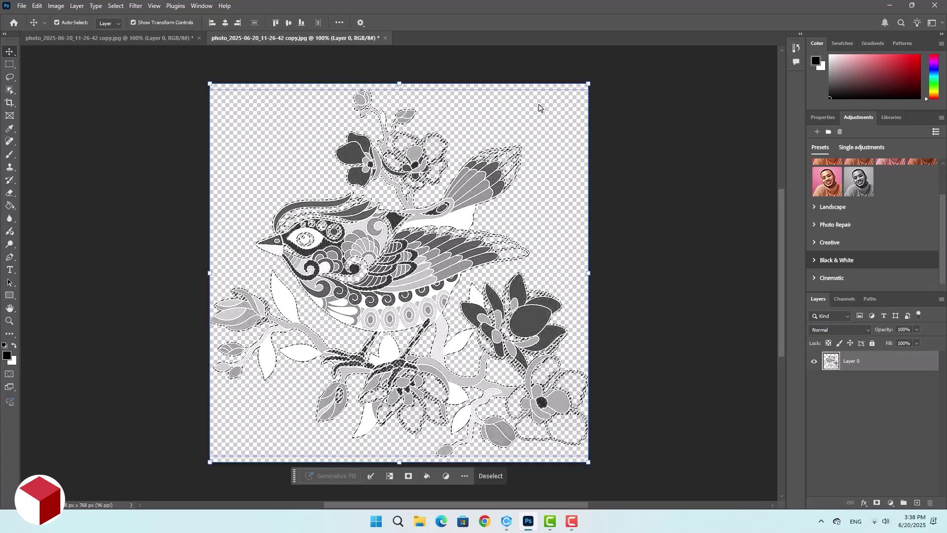
# Save a copy of the image named '2' in PNG format
pyautogui.click(22, 5)
pyautogui.click(44, 136)
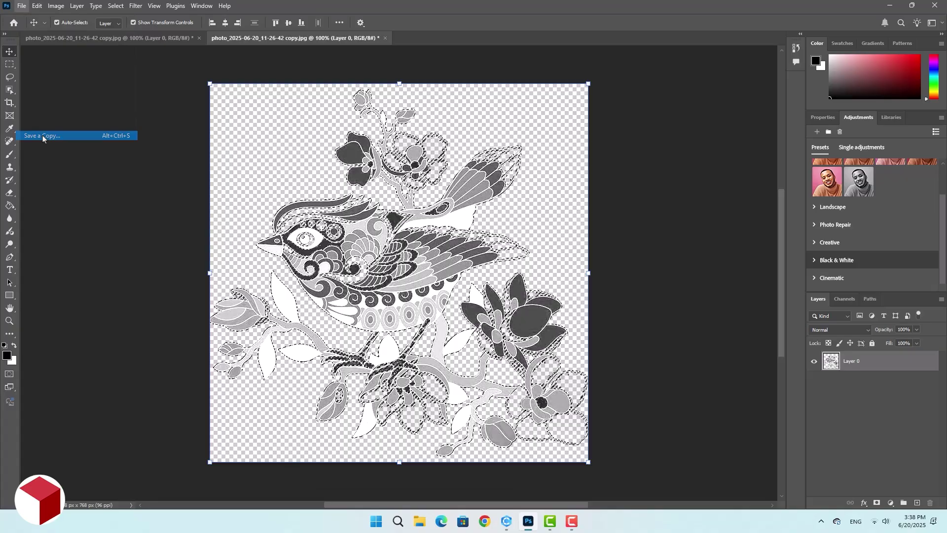
pyautogui.write('2')
pyautogui.click(148, 208)
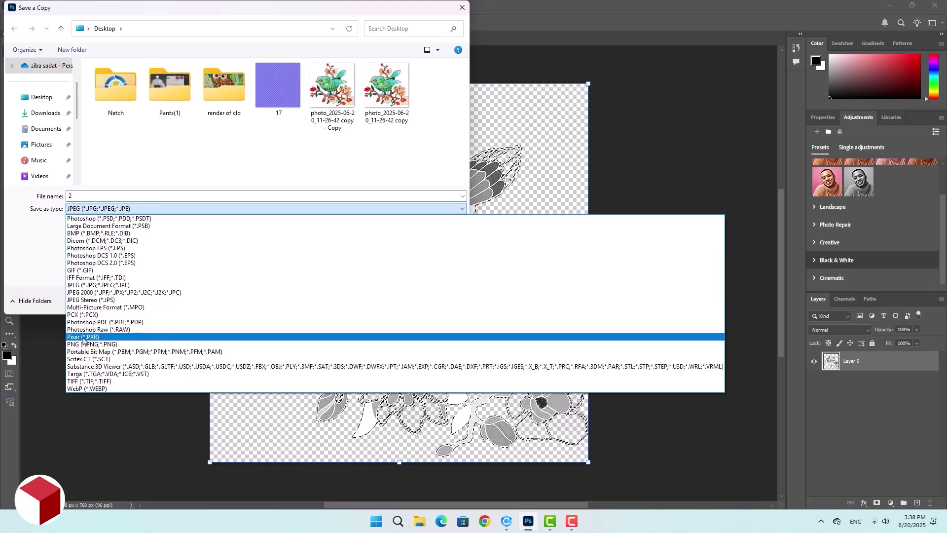
# Finish saving PNG '2' and load it as the graphic's displacement map in CLO 3D
pyautogui.click(108, 344)
pyautogui.press('Return')
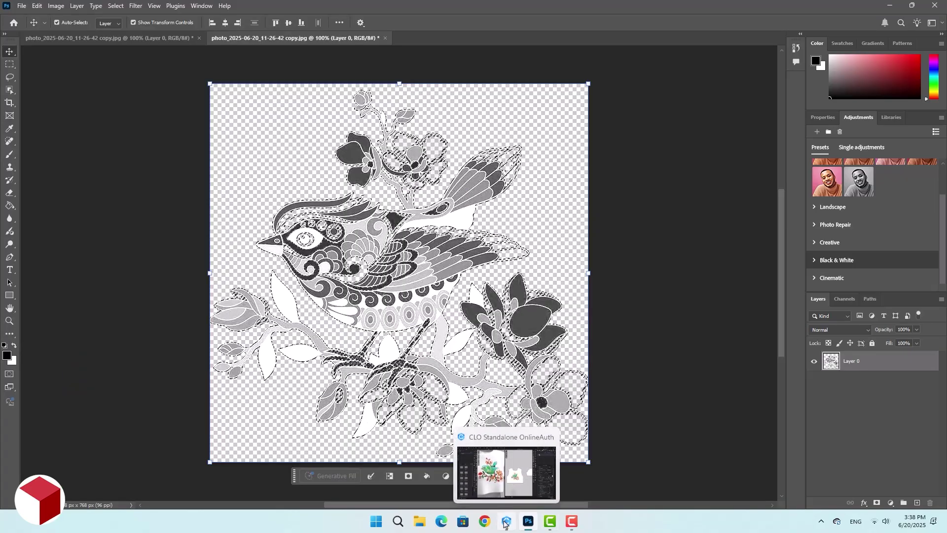
pyautogui.click(505, 521)
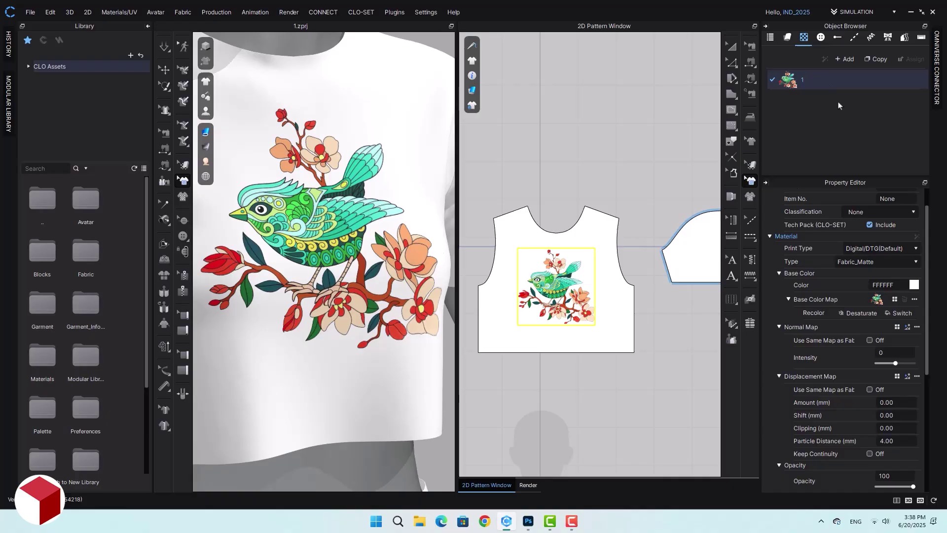
pyautogui.click(897, 376)
pyautogui.doubleClick(365, 189)
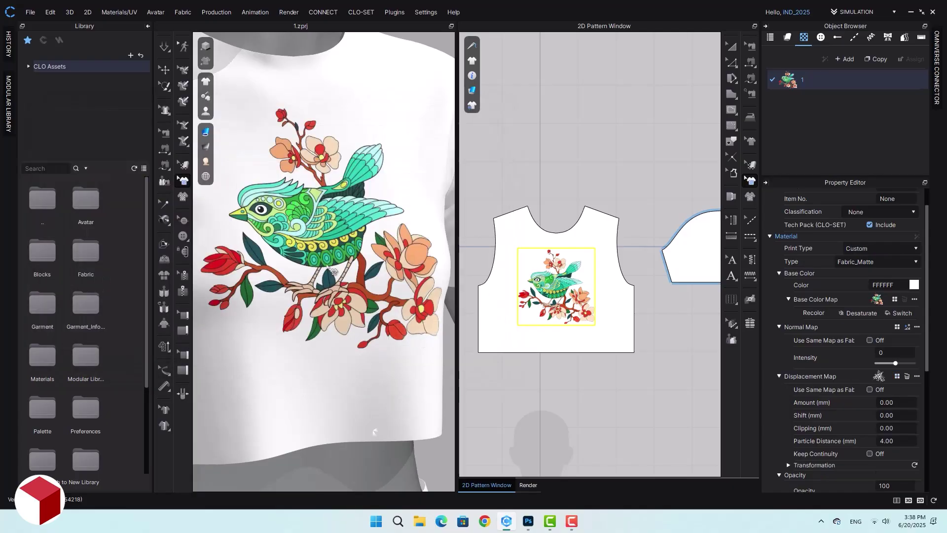
# Set the displacement amount to 2 mm and preview it in the render view
pyautogui.click(528, 485)
pyautogui.click(902, 401)
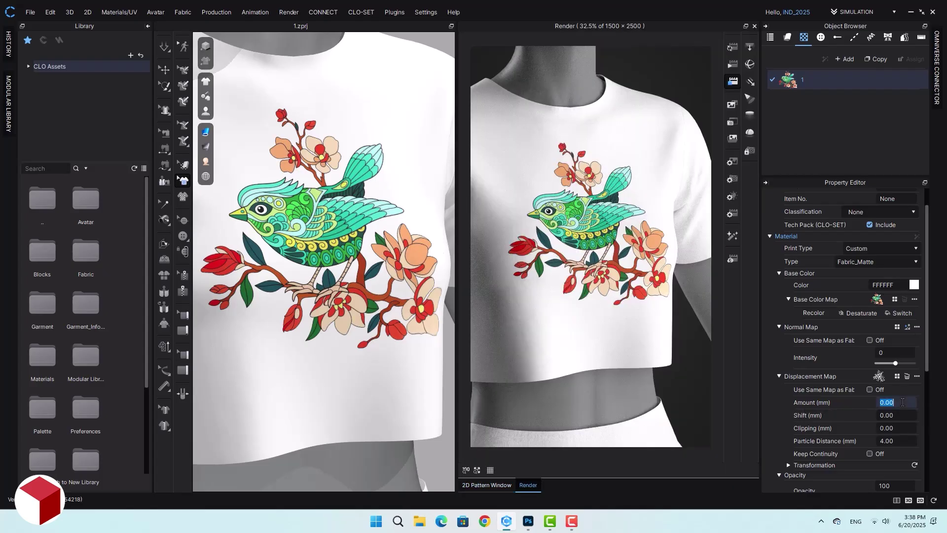
pyautogui.write('2')
pyautogui.press('Return')
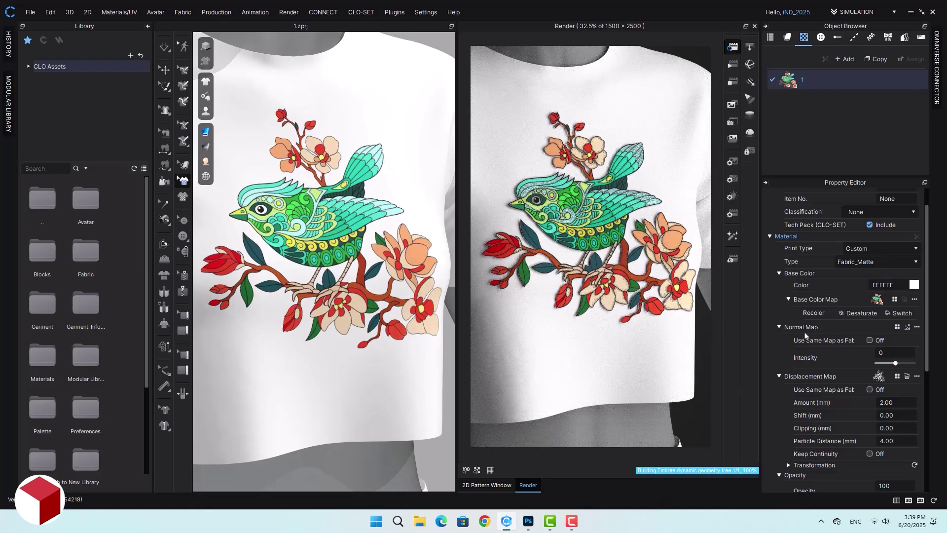
# Load texture '17' as the print's normal map and set its width to 5 cm
pyautogui.click(897, 326)
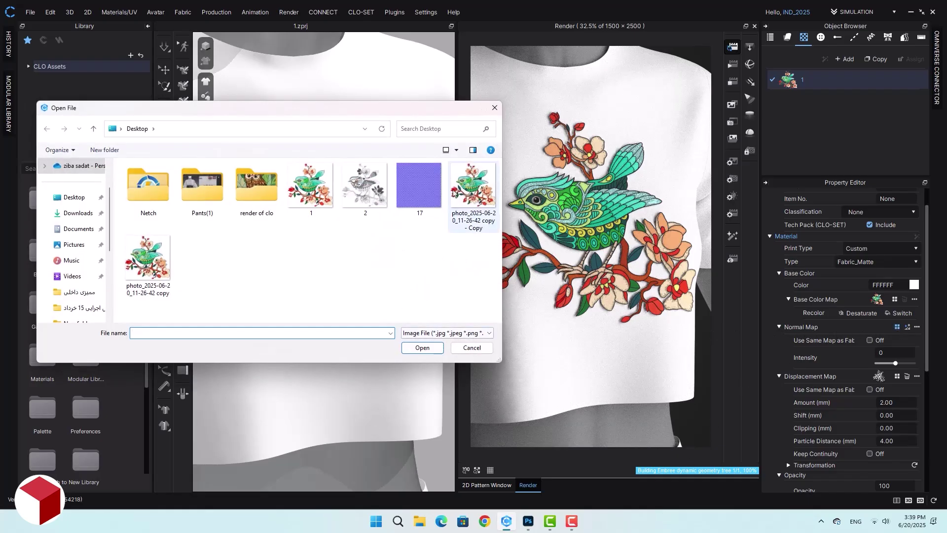
pyautogui.click(424, 184)
pyautogui.click(422, 347)
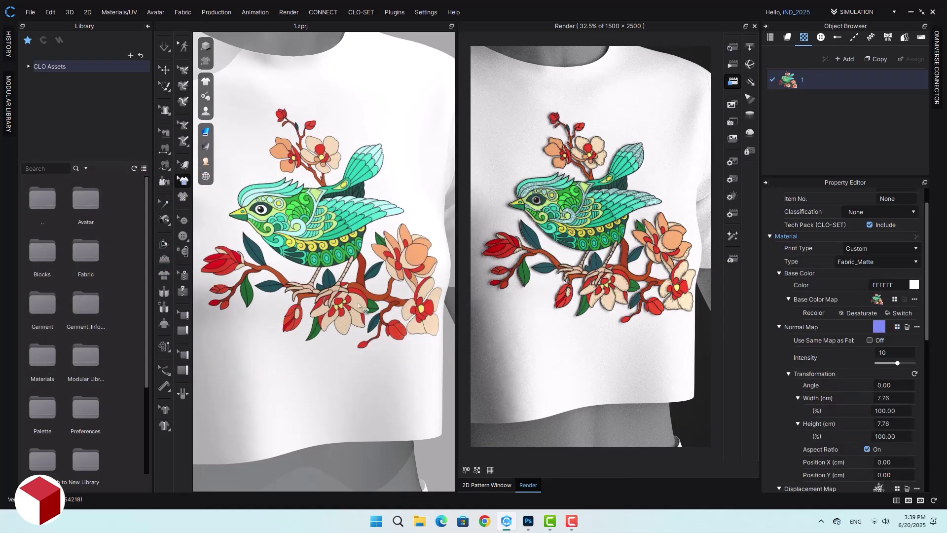
pyautogui.click(900, 399)
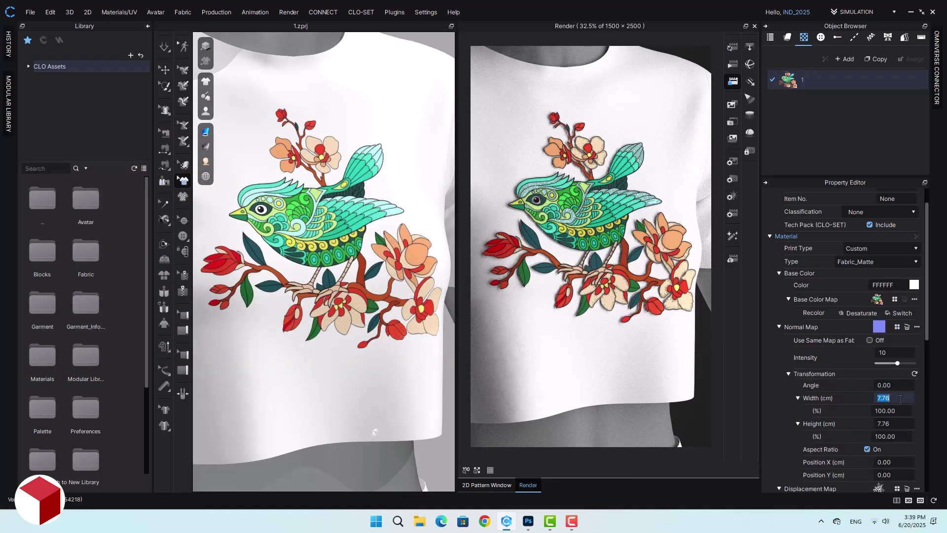
pyautogui.write('5')
pyautogui.press('Return')
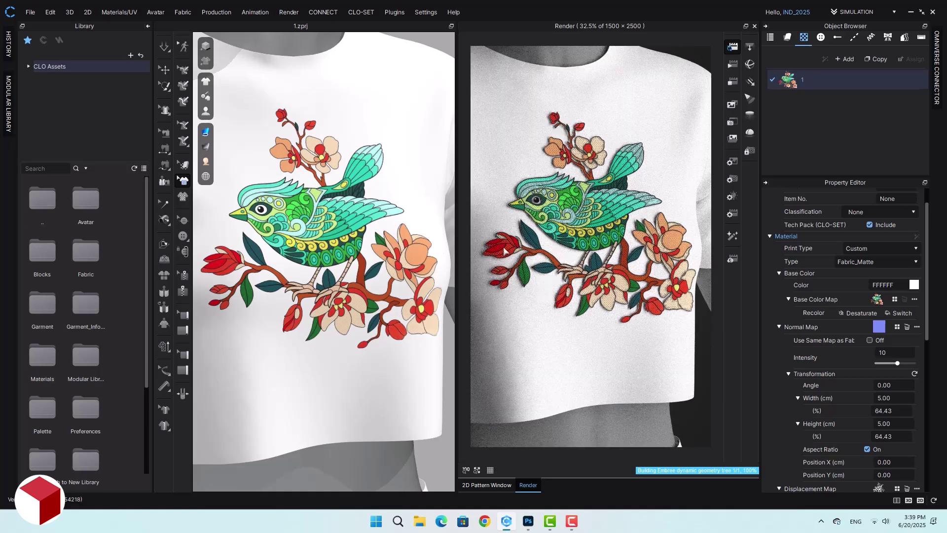
pyautogui.scroll(-4, 326, 309)
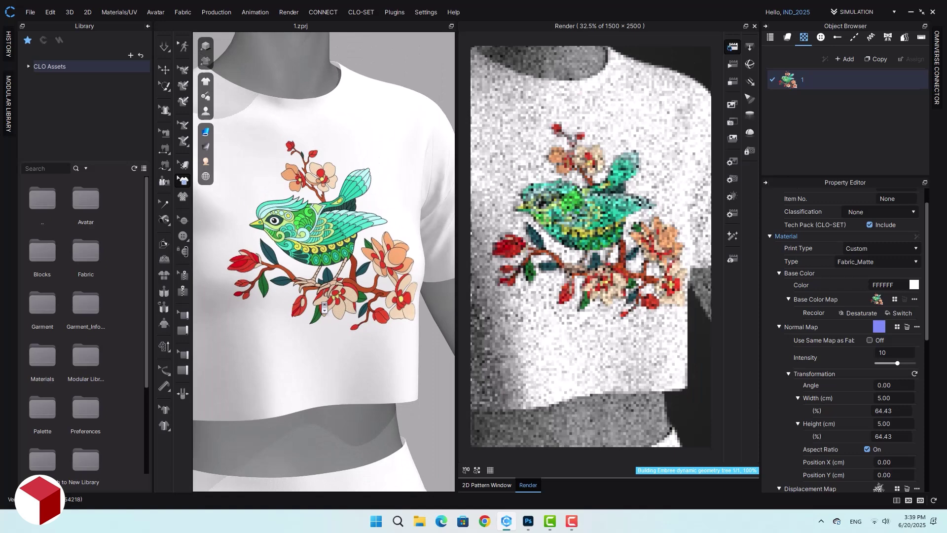